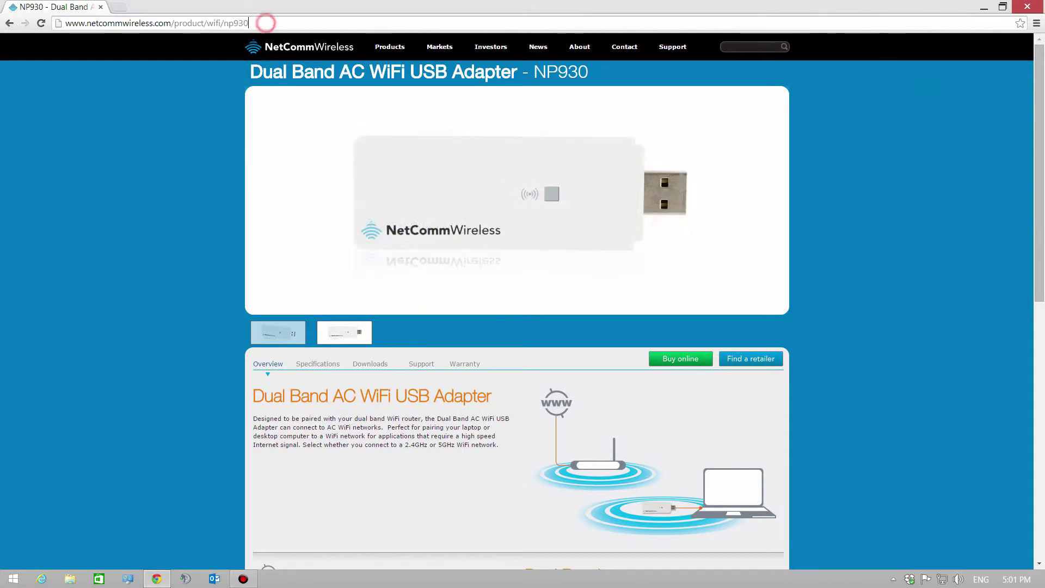
Scroll the NP930 product page down to the Drivers/Utilities list of Windows driver packages
left_click_drag(261, 23, 239, 23)
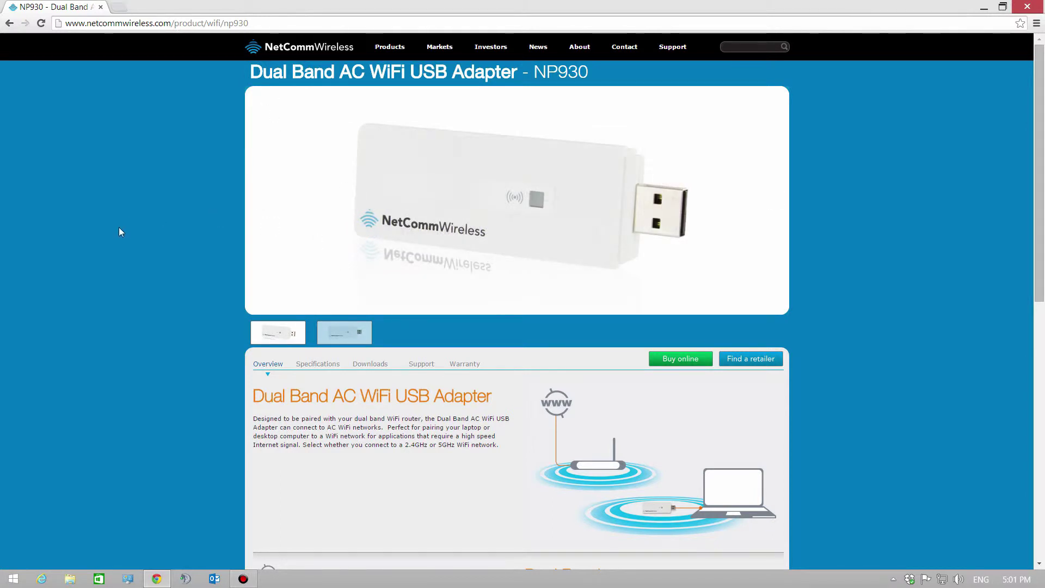
scroll(81, 265, "down", 2)
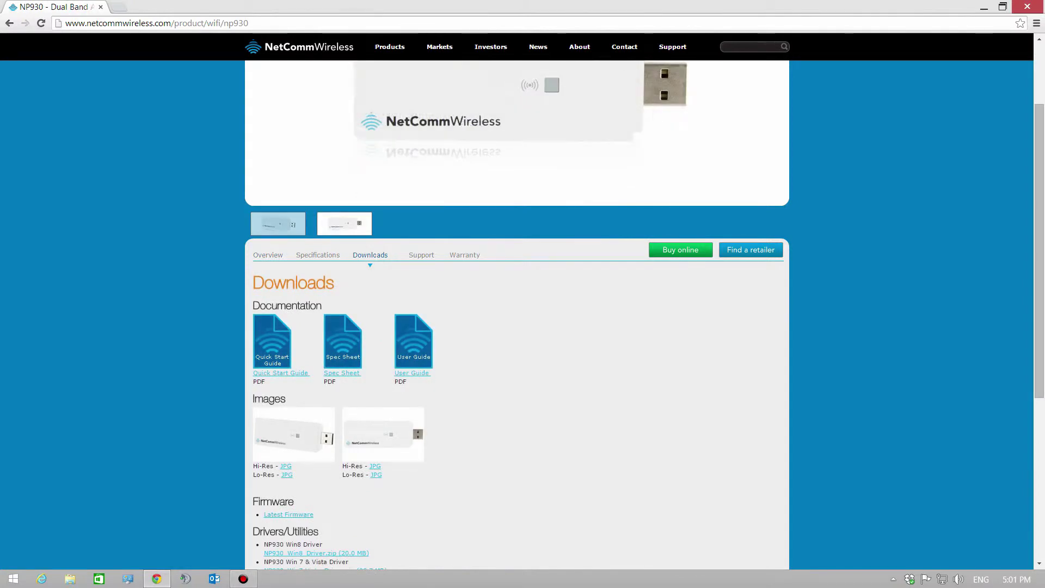
scroll(374, 256, "down", 2)
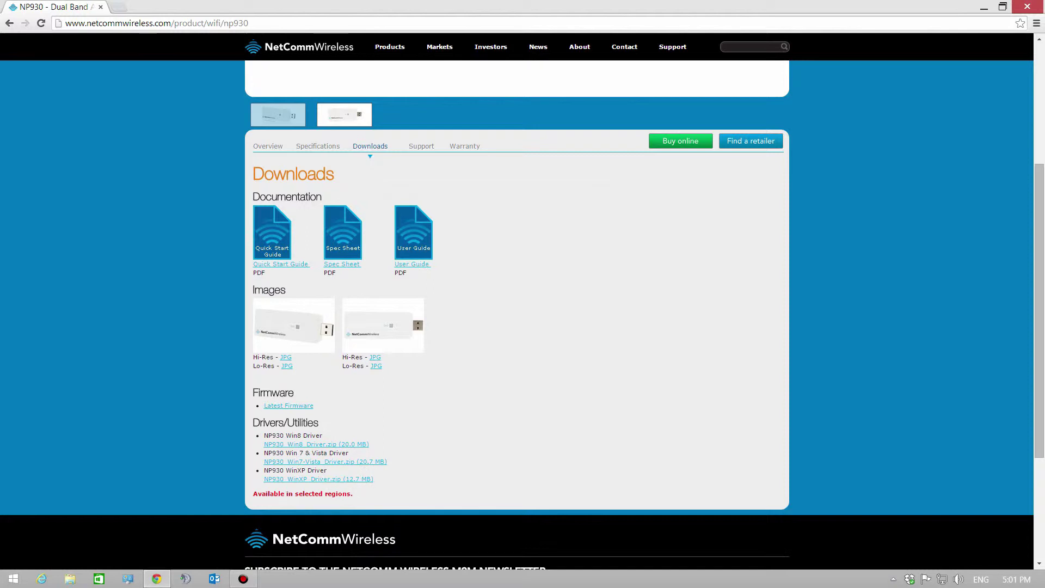
Download NP930_Win8_Driver.zip from the Drivers/Utilities list
left_click(337, 449)
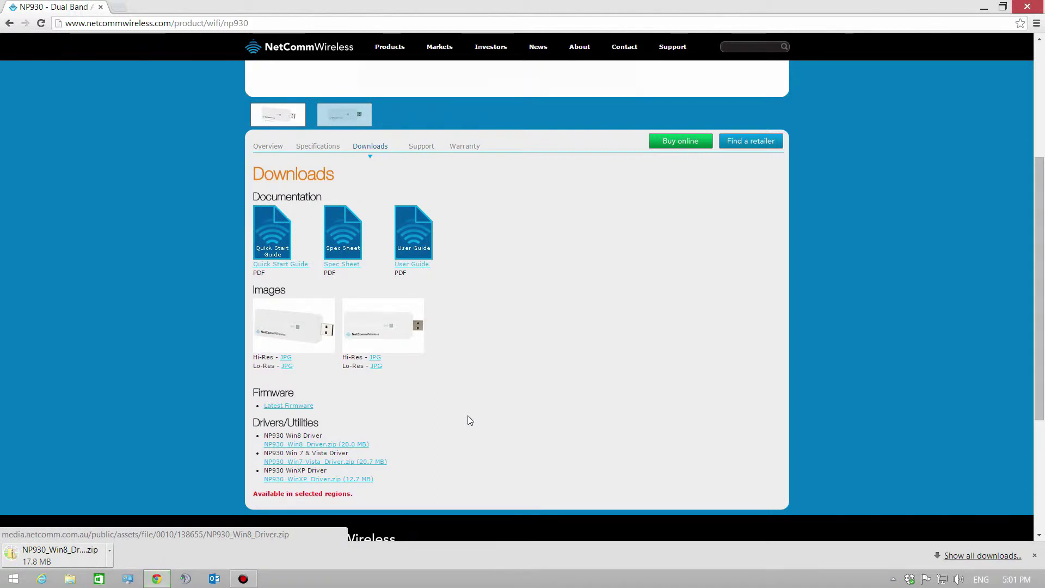
Open the downloaded zip's NP930_Win8_Driver folder and run setup.exe
left_click(71, 561)
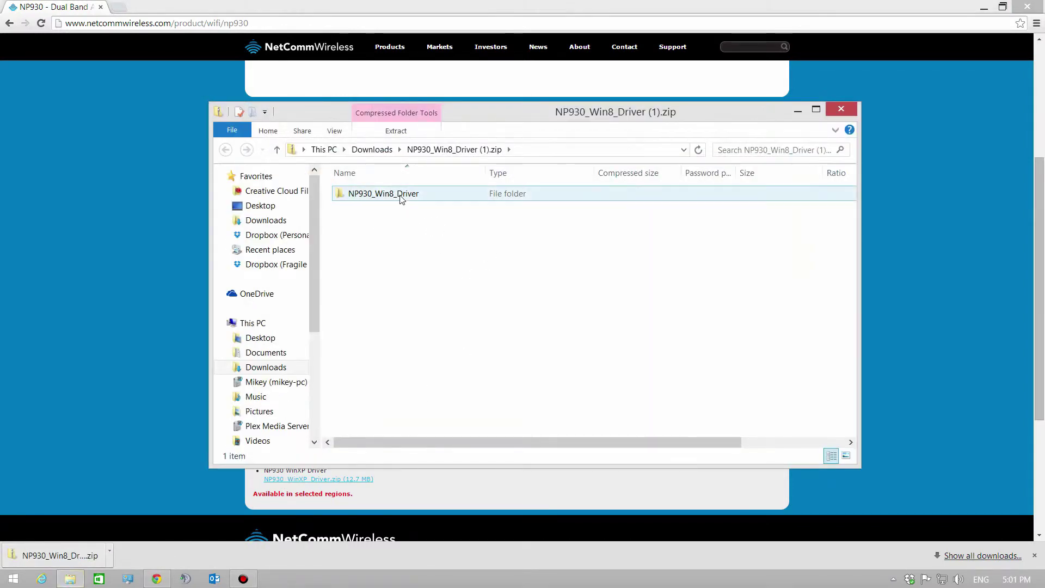
double_click(400, 195)
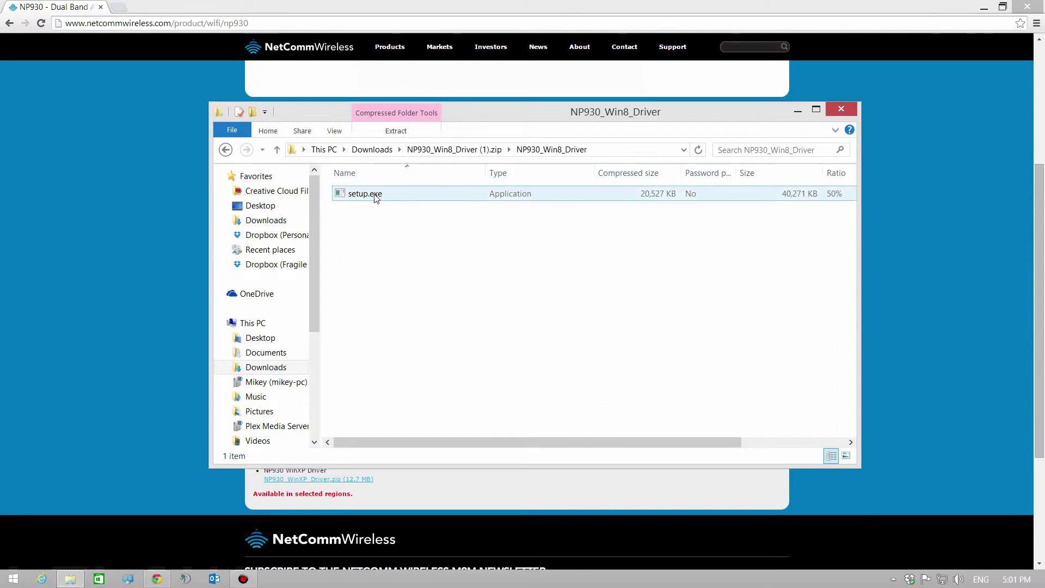
double_click(375, 197)
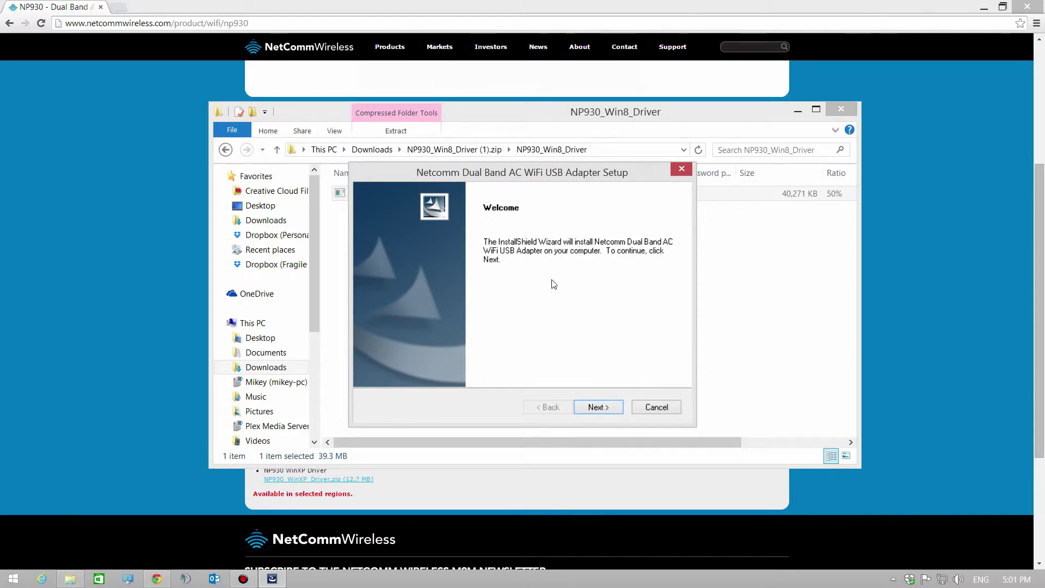
Run the InstallShield wizard through to completion and finish it
left_click(599, 409)
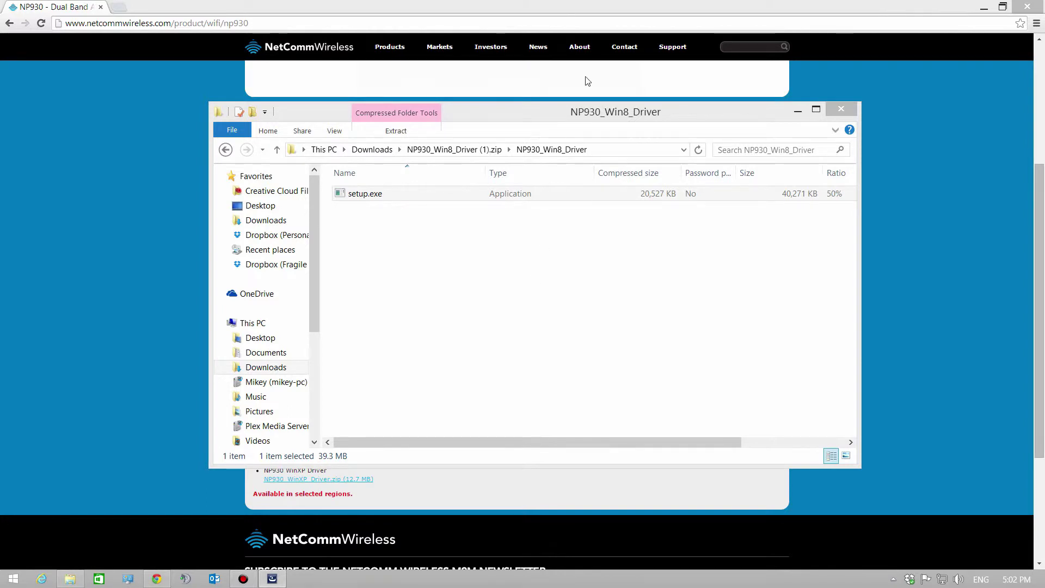
left_click(612, 406)
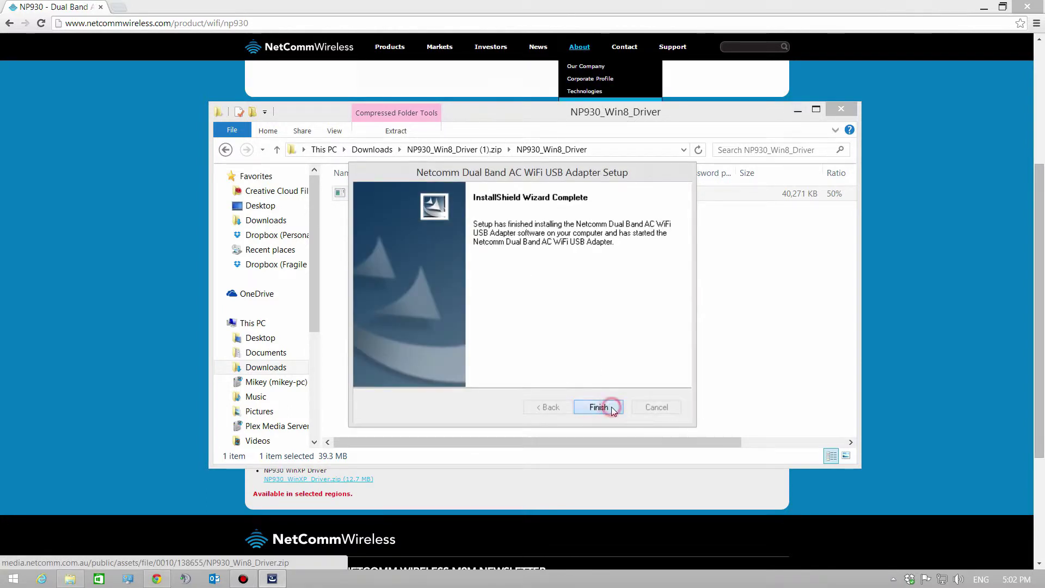
Close the driver folder, check Device Setup installing the Broadcom 802.11ac adapter, and show hidden tray icons
left_click(841, 111)
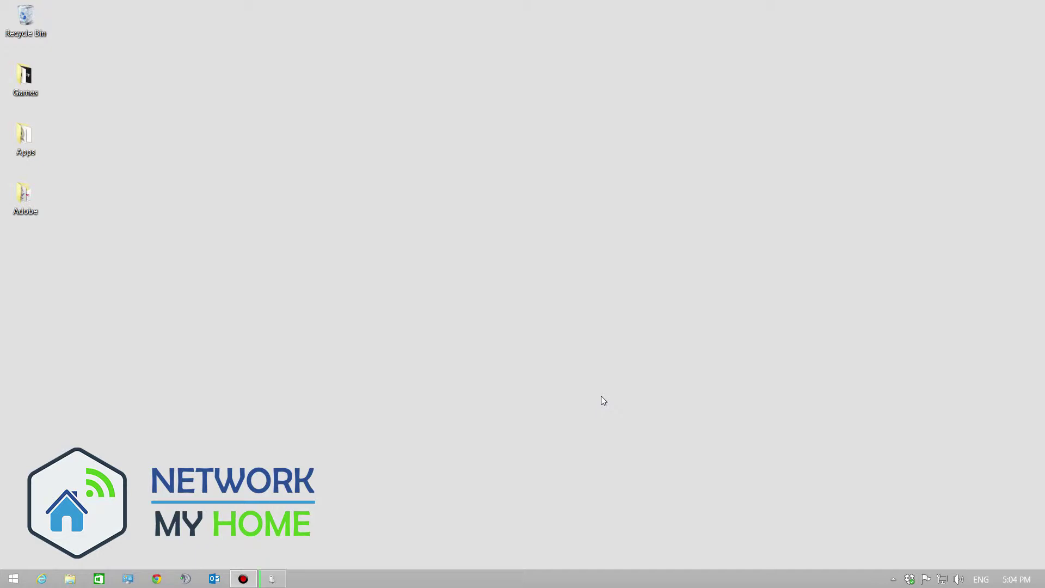
left_click(892, 578)
left_click(768, 534)
left_click(276, 578)
left_click(893, 579)
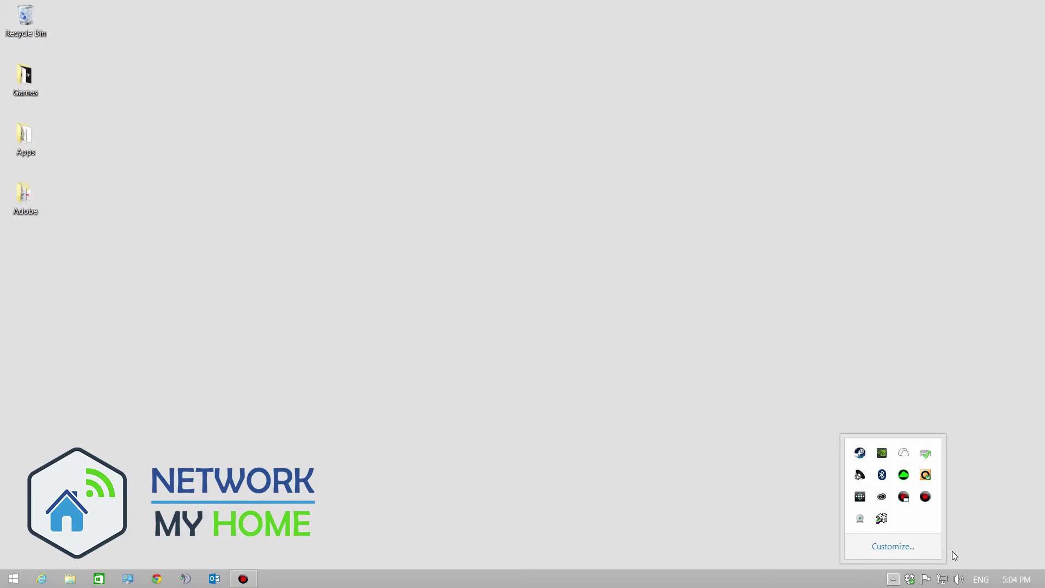
Dismiss the tray overflow and bring up the Networks pane from the network icon
left_click(956, 519)
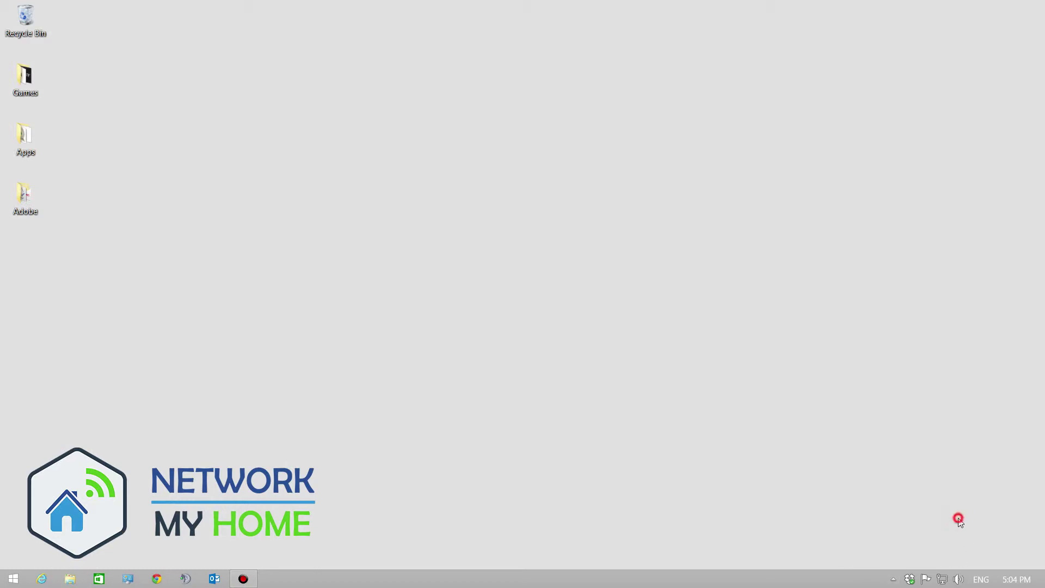
left_click(942, 579)
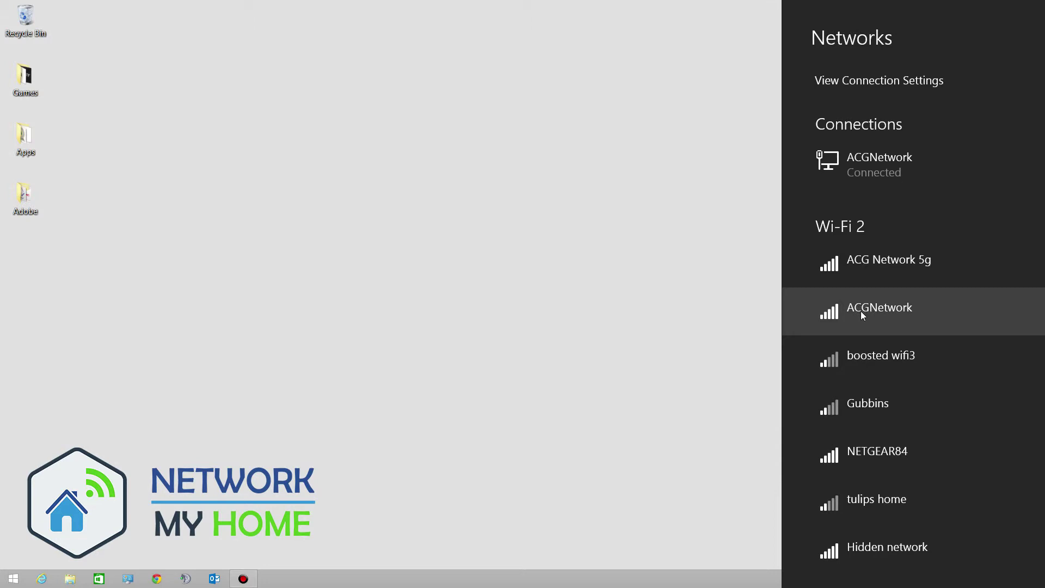
Select ACG Network 5g, connect, and enter the network security key
left_click(860, 262)
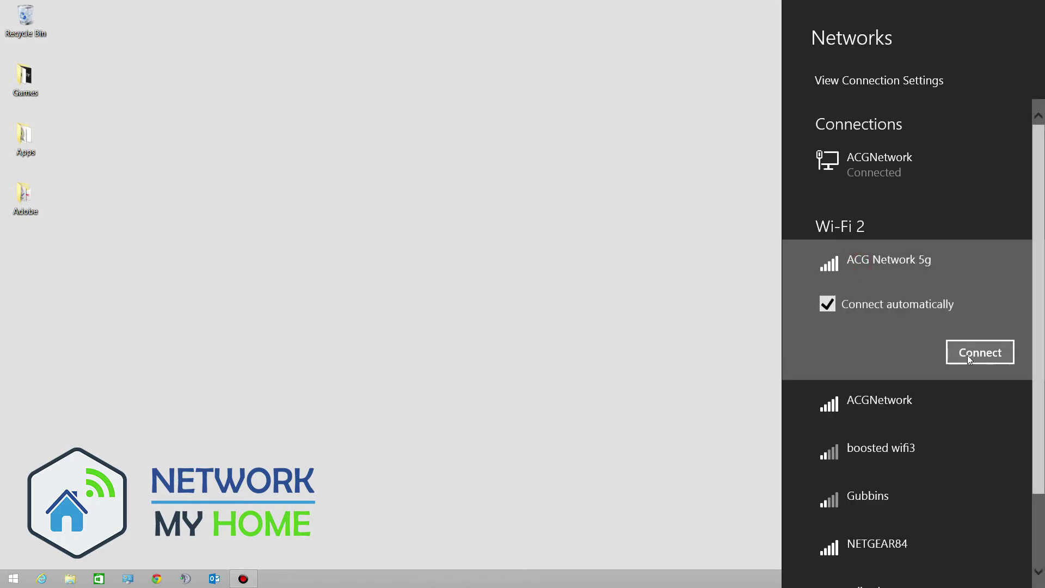
left_click(968, 354)
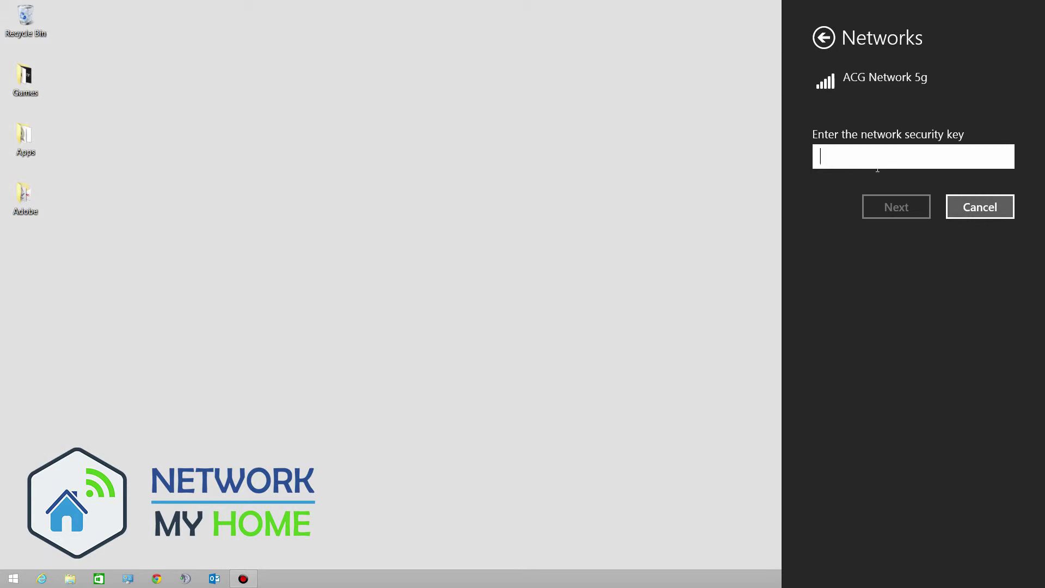
type("aaa")
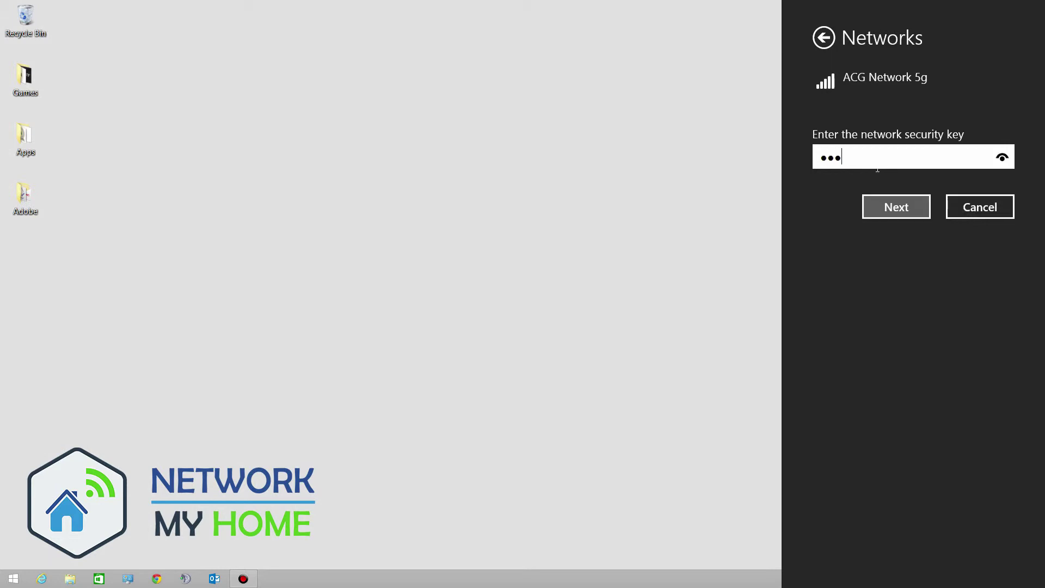
type("aaaaaaaa")
left_click(903, 210)
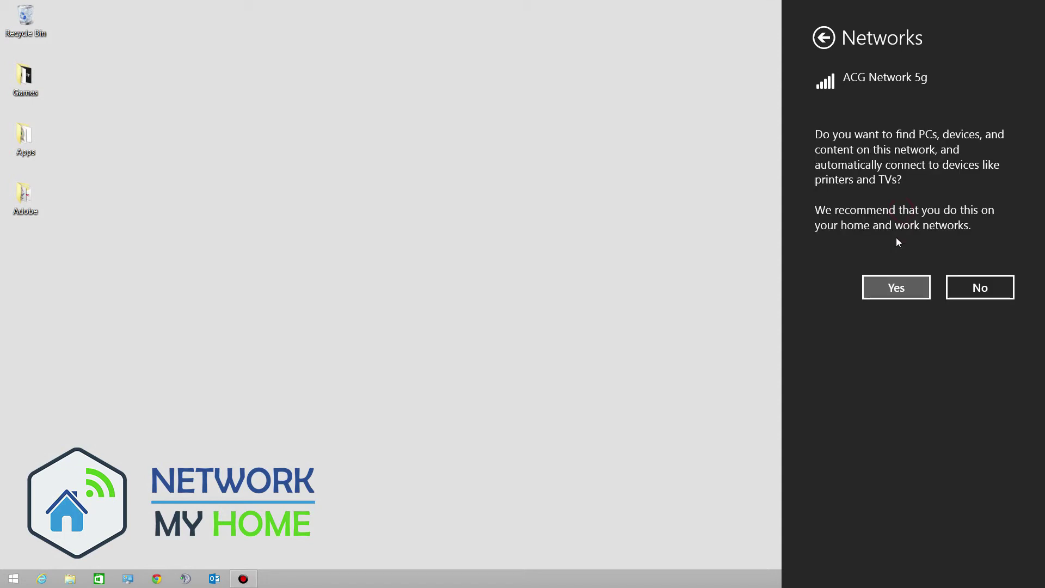
Allow device sharing on ACG Network 5g, verify it shows Connected, and close the Networks pane
left_click(904, 292)
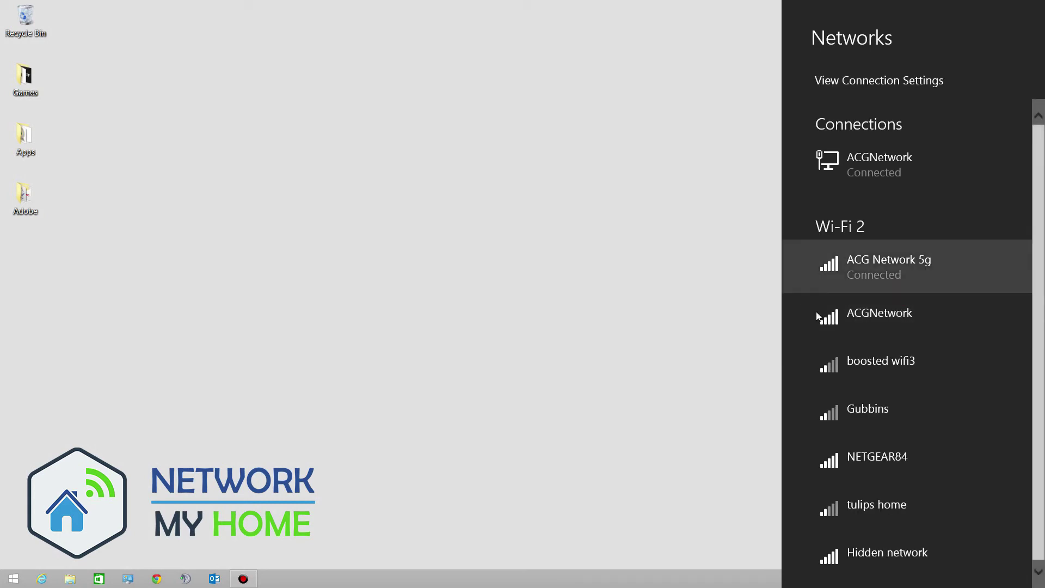
right_click(884, 273)
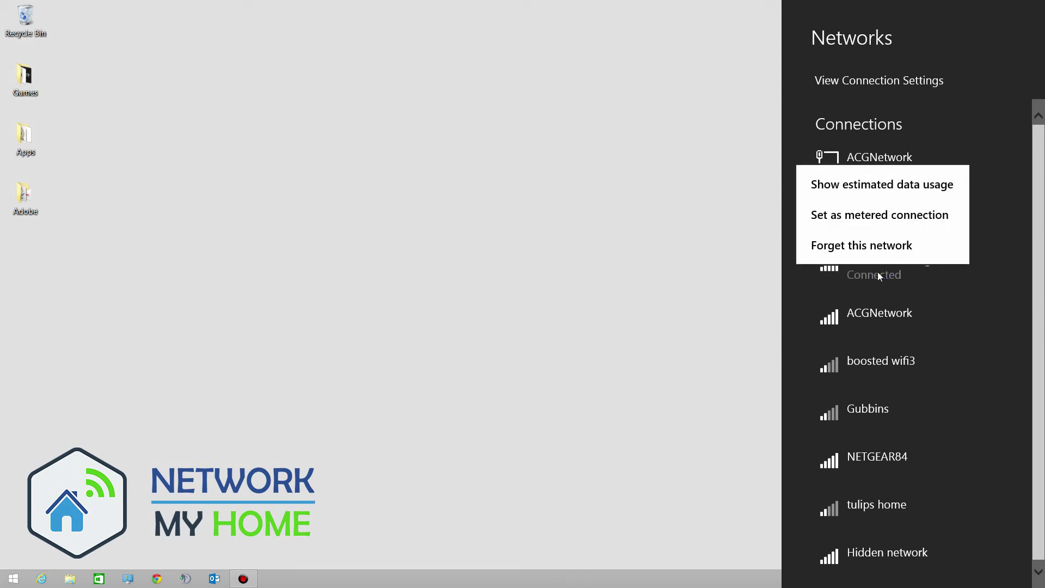
left_click(684, 300)
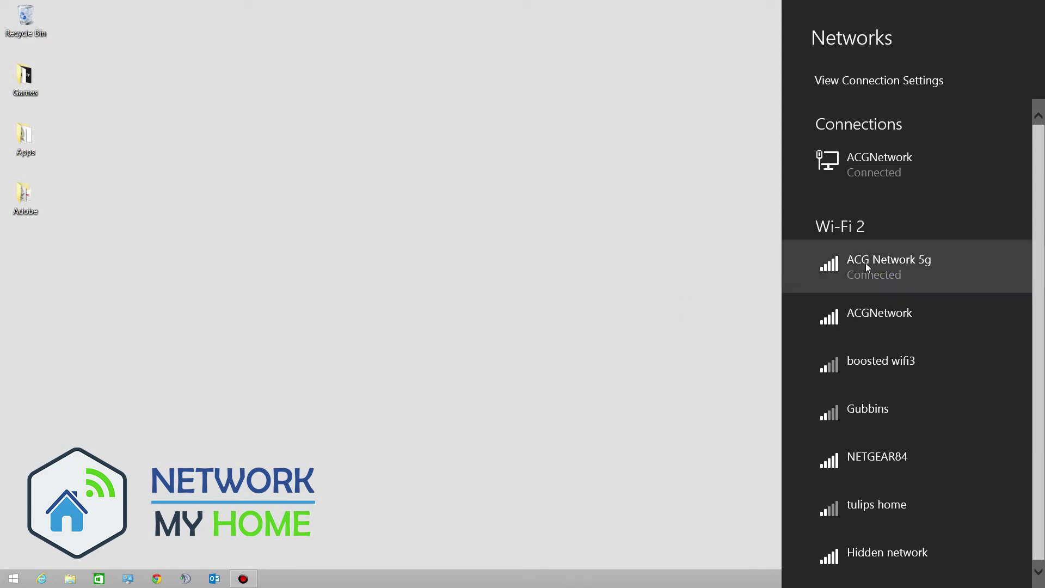
left_click(700, 345)
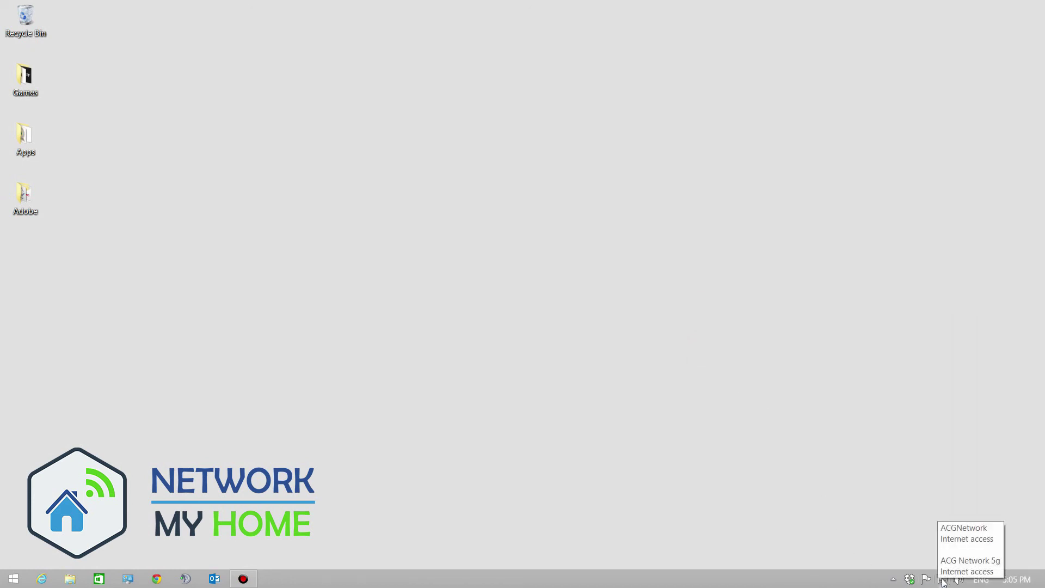
left_click(941, 580)
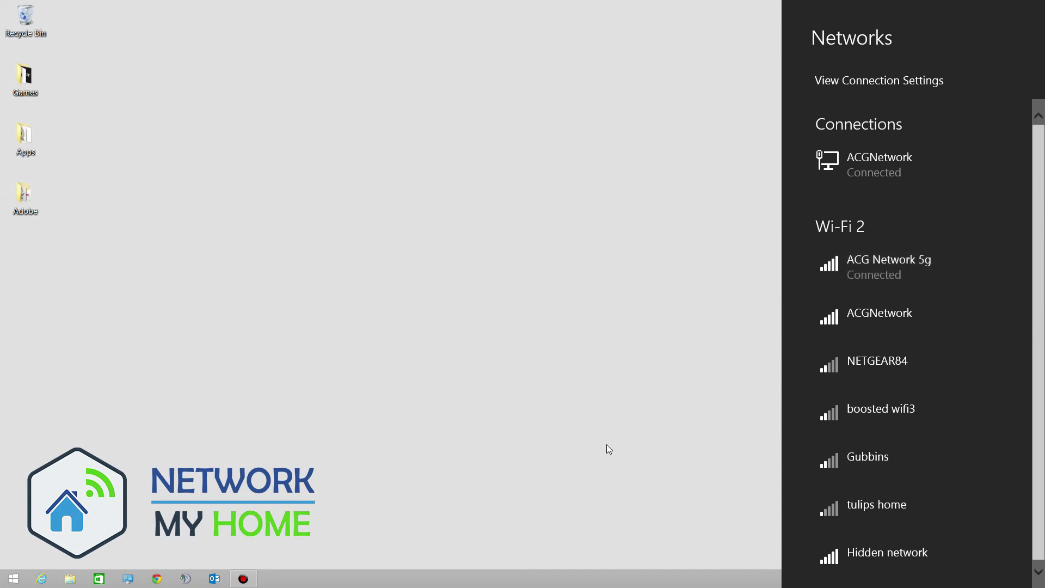
left_click(652, 405)
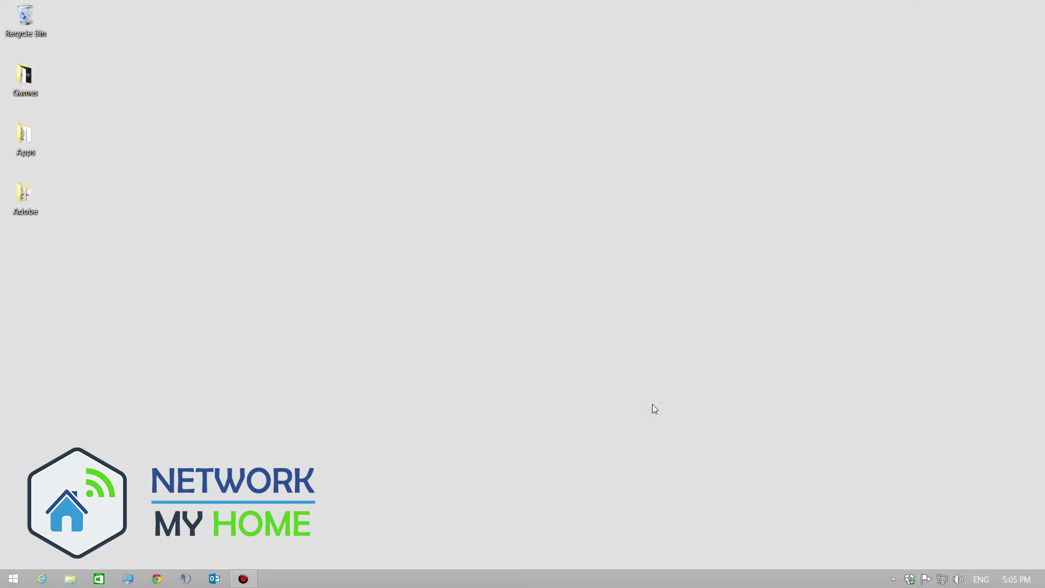